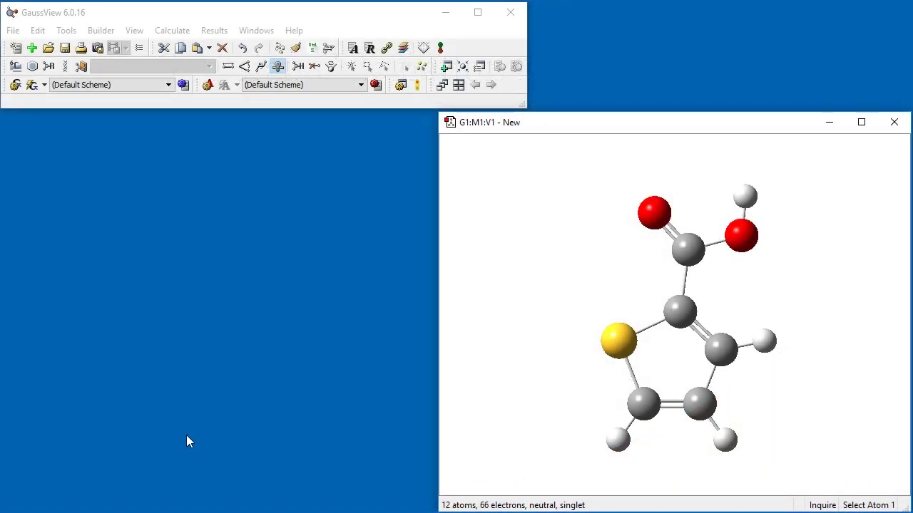
# Step: Open the default Gaussian calculation settings from Preferences and set the job type to Opt+Freq
pyautogui.click(13, 30)
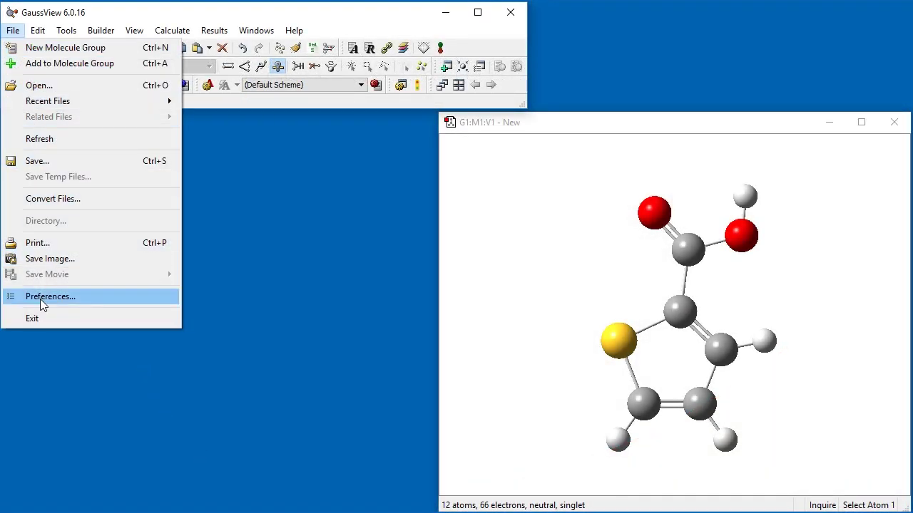
pyautogui.click(15, 297)
pyautogui.moveTo(245, 4); pyautogui.dragTo(245, 55)
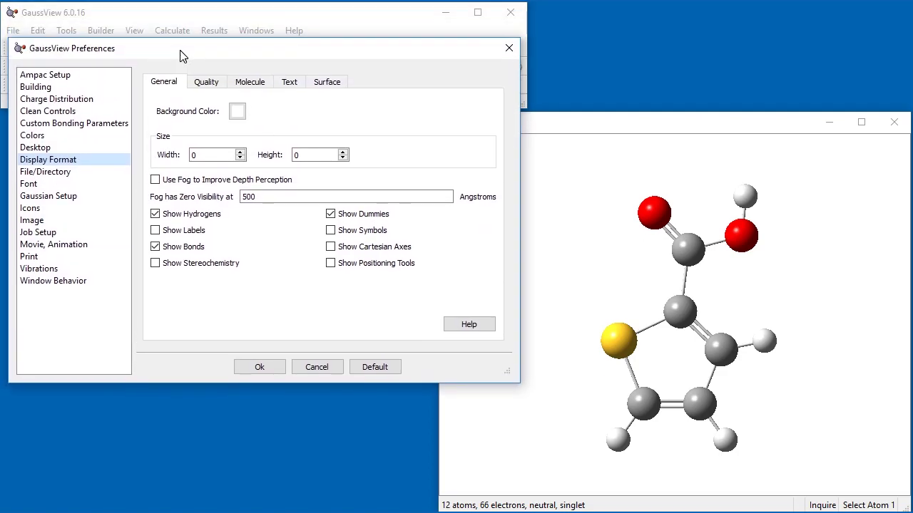
pyautogui.click(69, 196)
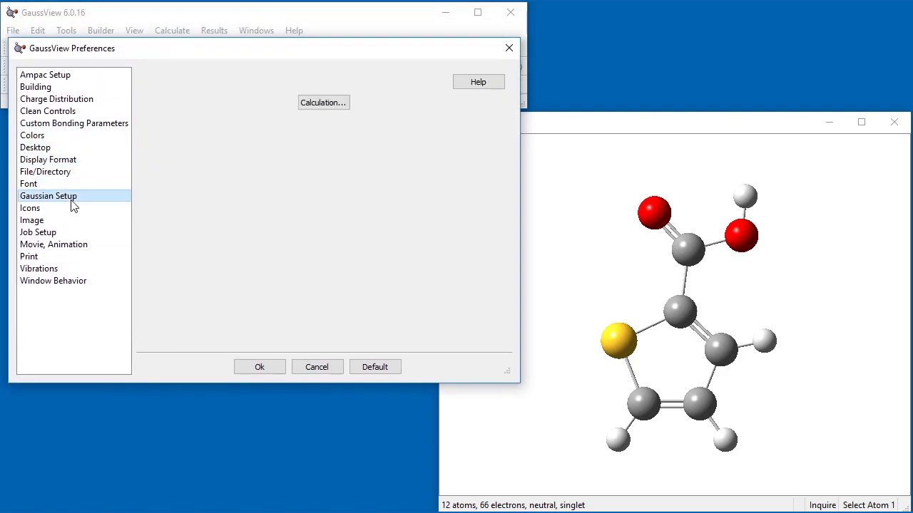
pyautogui.click(318, 105)
pyautogui.moveTo(266, 91); pyautogui.dragTo(277, 78)
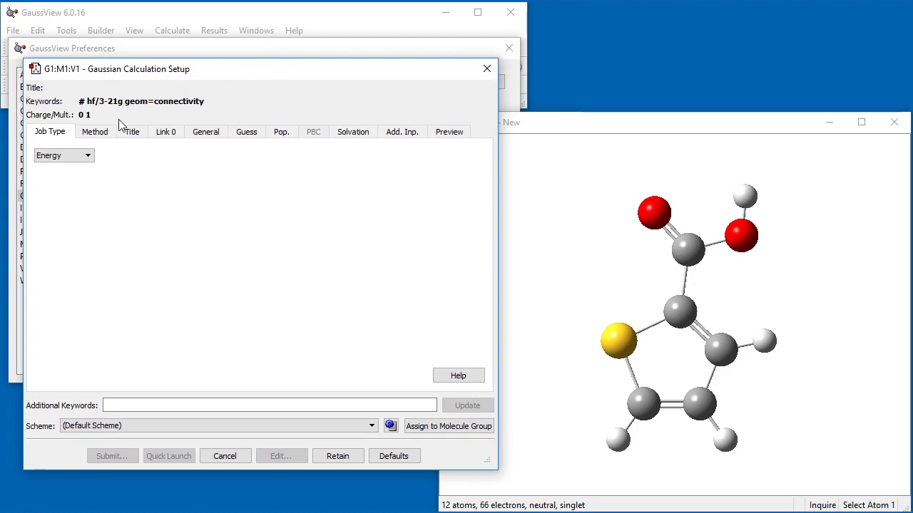
pyautogui.click(77, 155)
pyautogui.click(75, 195)
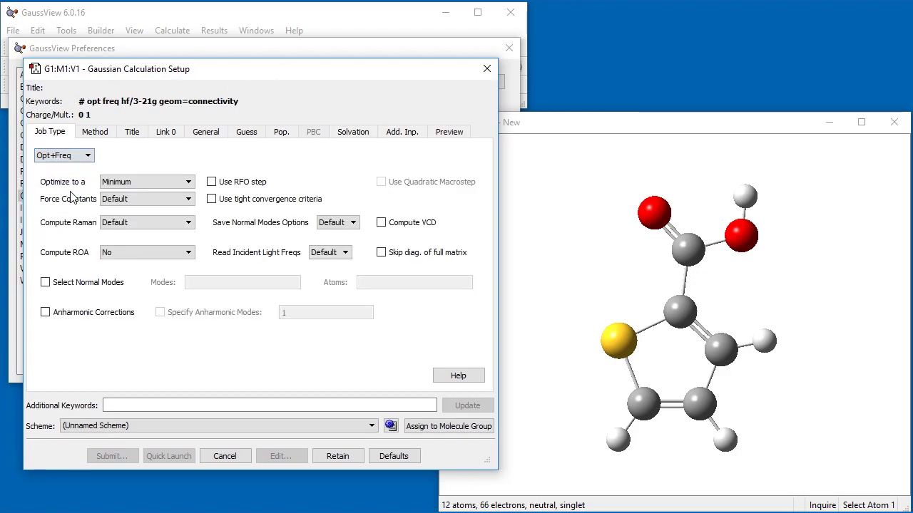
# Step: Set the method to DFT with the APFD functional
pyautogui.click(107, 134)
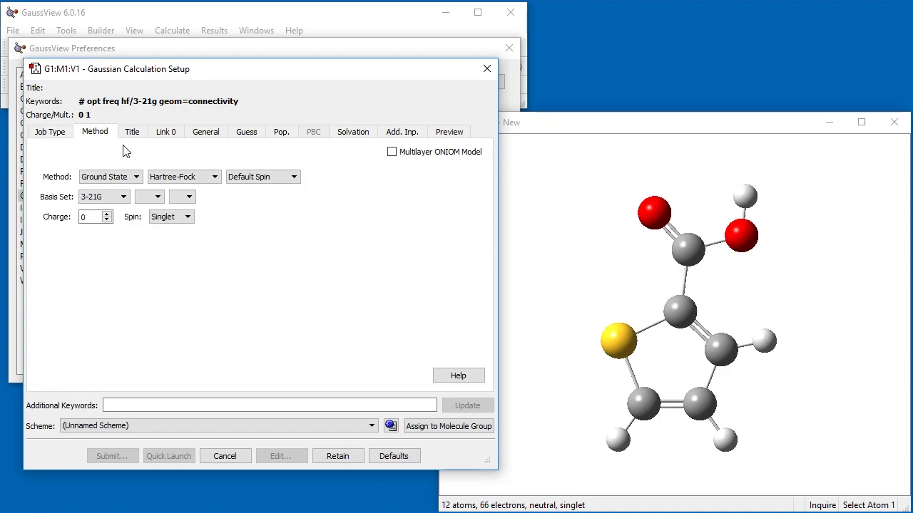
pyautogui.click(177, 177)
pyautogui.click(177, 217)
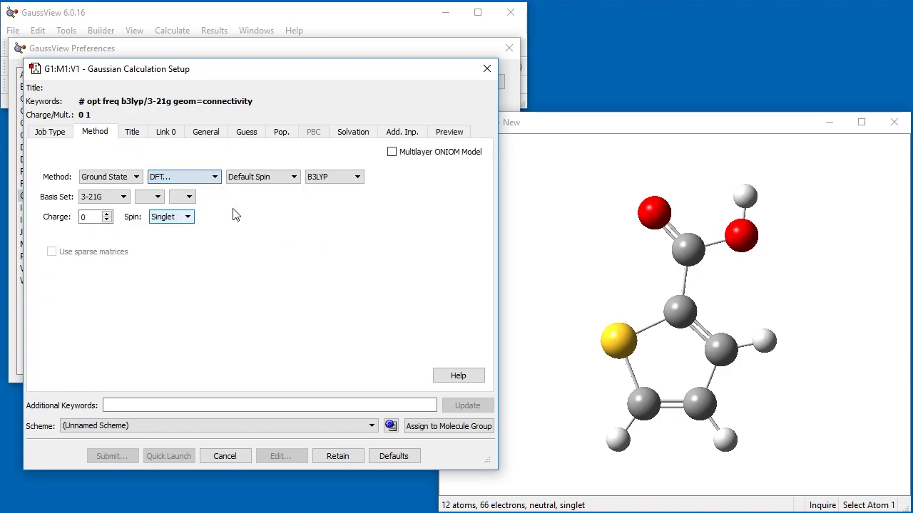
pyautogui.click(335, 179)
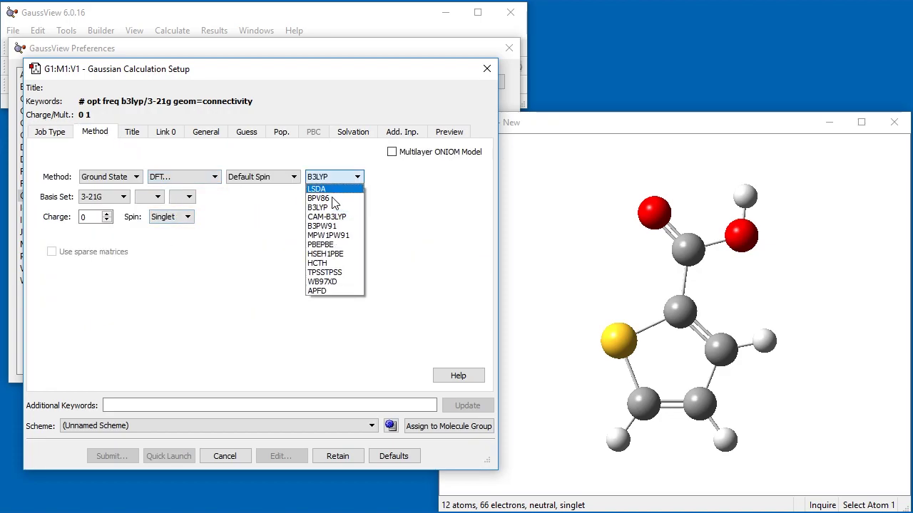
pyautogui.click(326, 291)
# Step: Choose the 6-311G basis set with diffuse (+) and 2d heavy-atom polarization
pyautogui.click(102, 198)
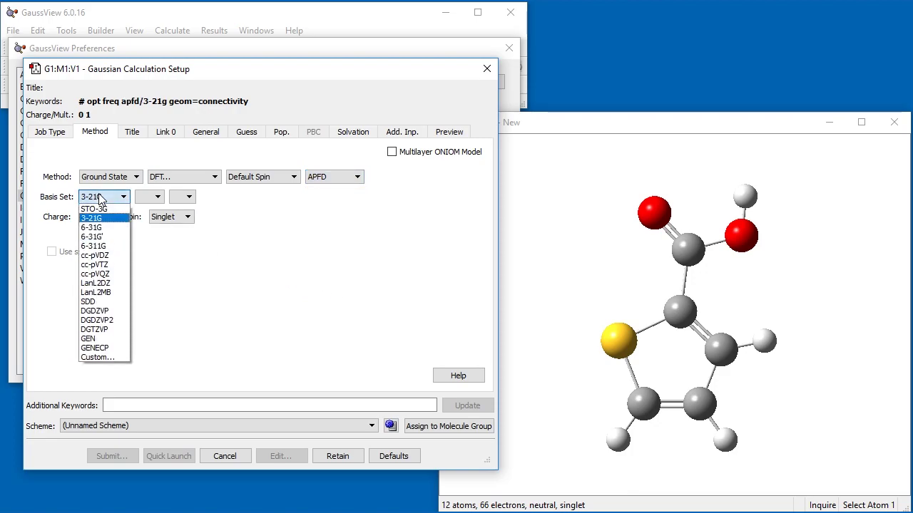
pyautogui.click(94, 246)
pyautogui.click(149, 197)
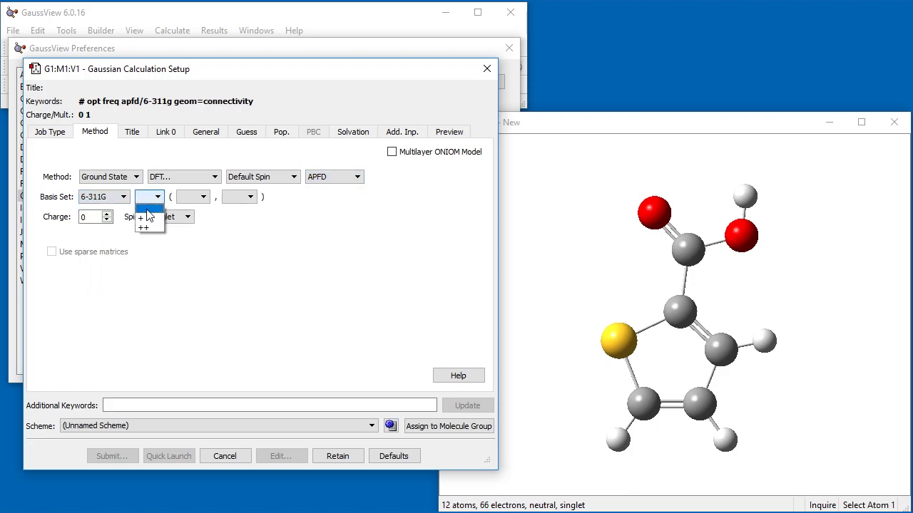
pyautogui.click(149, 218)
pyautogui.click(191, 197)
pyautogui.click(191, 227)
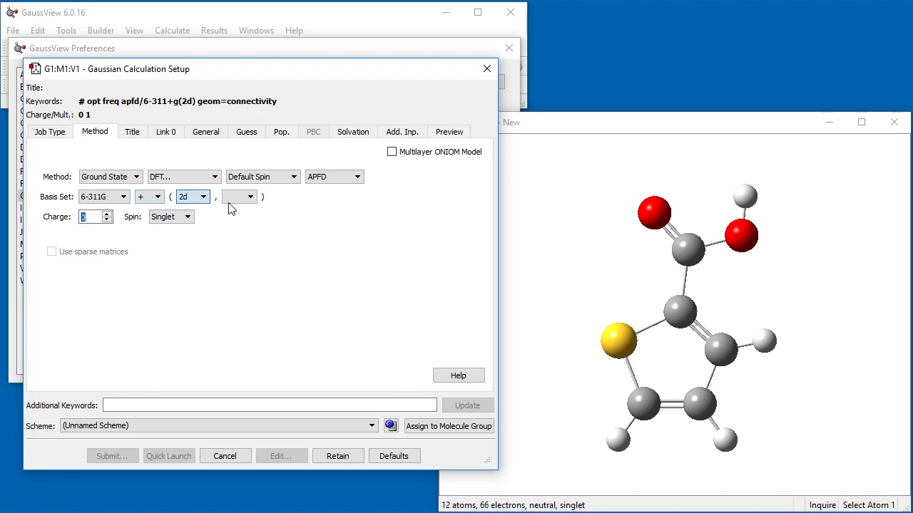
# Step: Add p polarization on hydrogens, enable Additional Print, and retain these as defaults
pyautogui.click(235, 198)
pyautogui.click(235, 218)
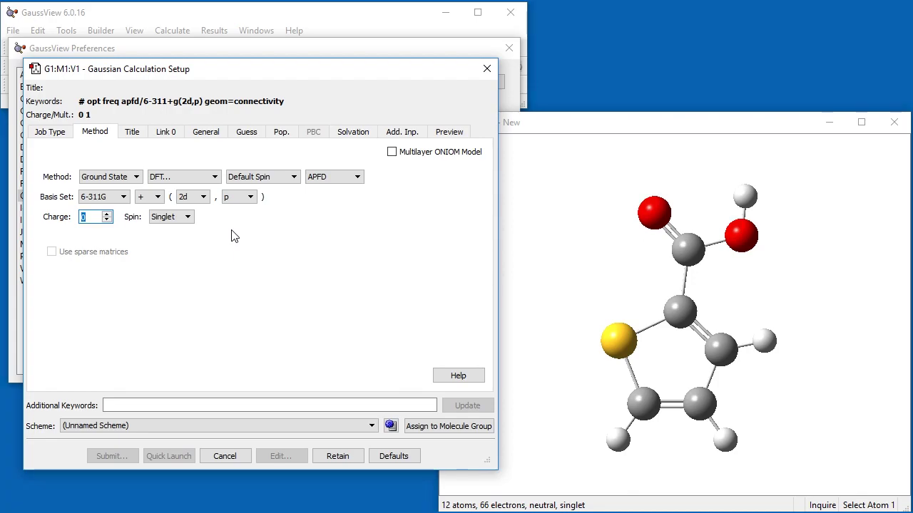
pyautogui.click(207, 133)
pyautogui.click(193, 198)
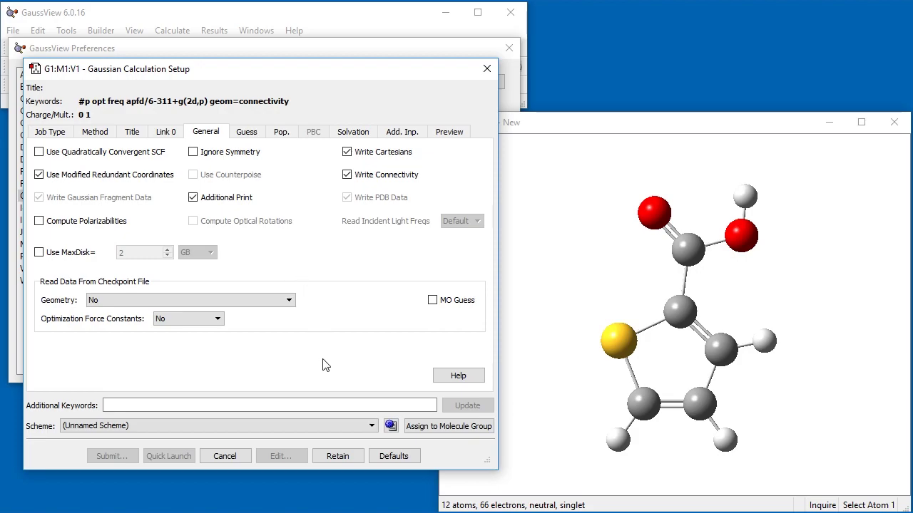
pyautogui.click(343, 456)
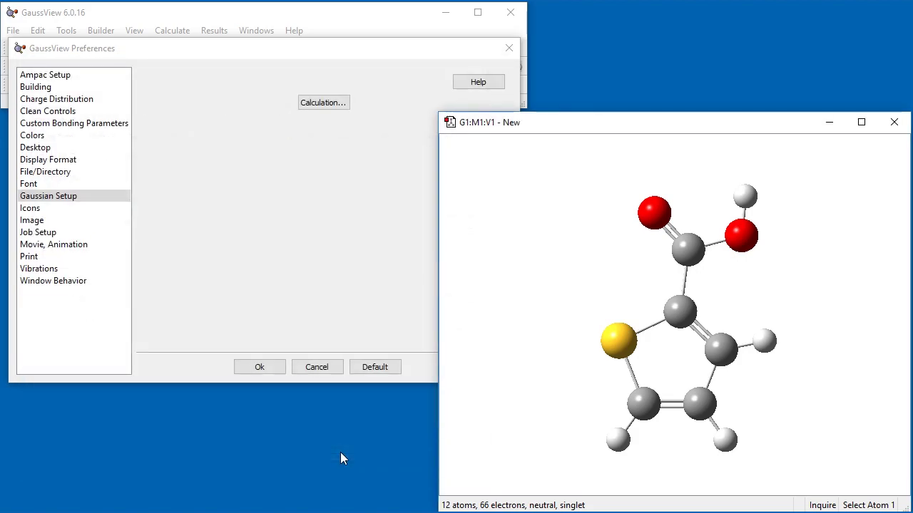
# Step: Save the preferences and open the molecule's Gaussian Calculation Setup to check the new defaults
pyautogui.click(257, 367)
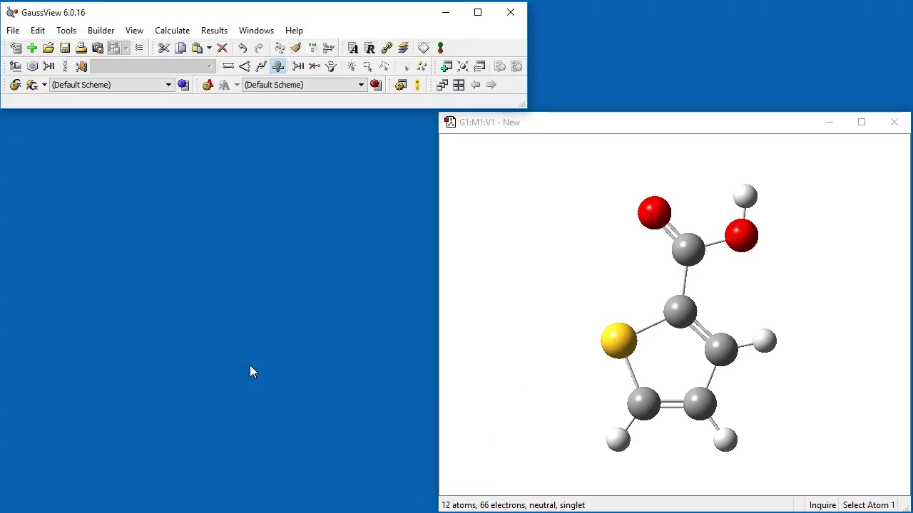
pyautogui.click(172, 30)
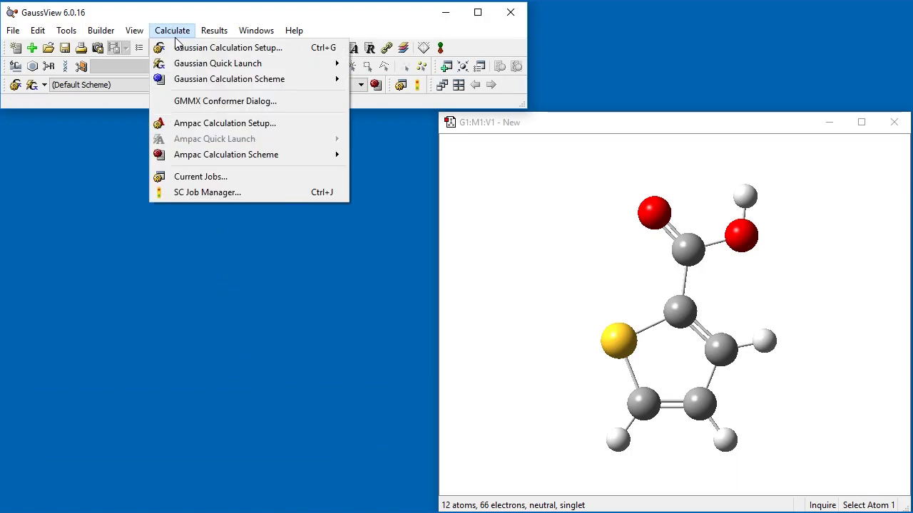
pyautogui.click(177, 49)
pyautogui.moveTo(213, 123); pyautogui.dragTo(236, 105)
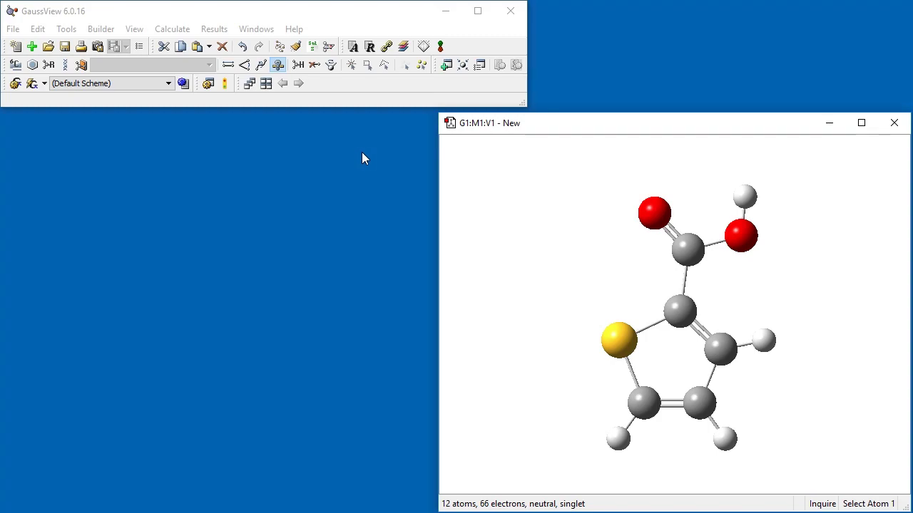
# Step: Reopen the molecule's Gaussian Calculation Setup and move the dialog fully into view
pyautogui.click(171, 29)
pyautogui.click(187, 119)
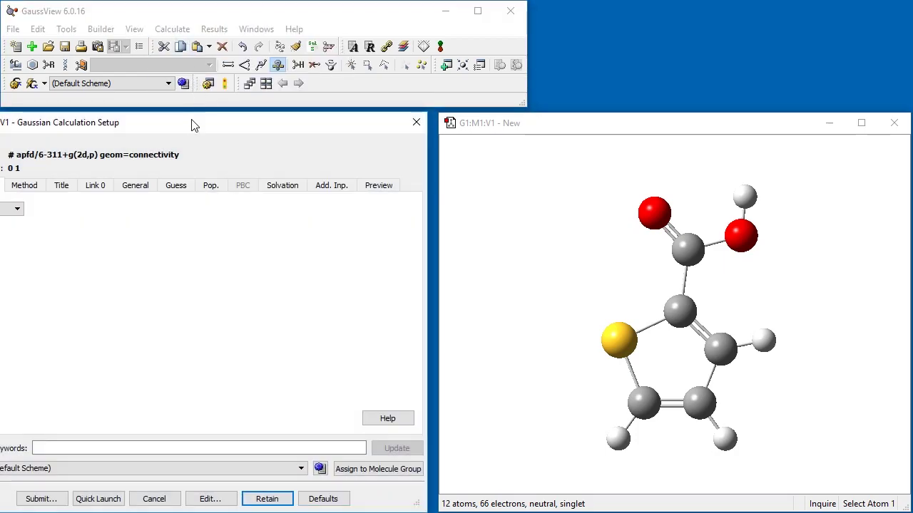
pyautogui.moveTo(191, 125); pyautogui.dragTo(275, 83)
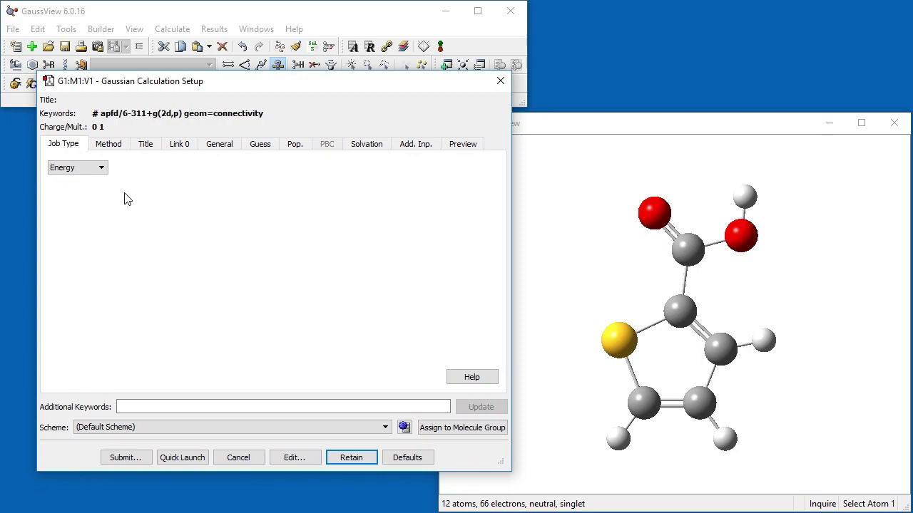
# Step: Make the job an Optimization and pick the 6-31G basis set
pyautogui.click(89, 168)
pyautogui.click(84, 193)
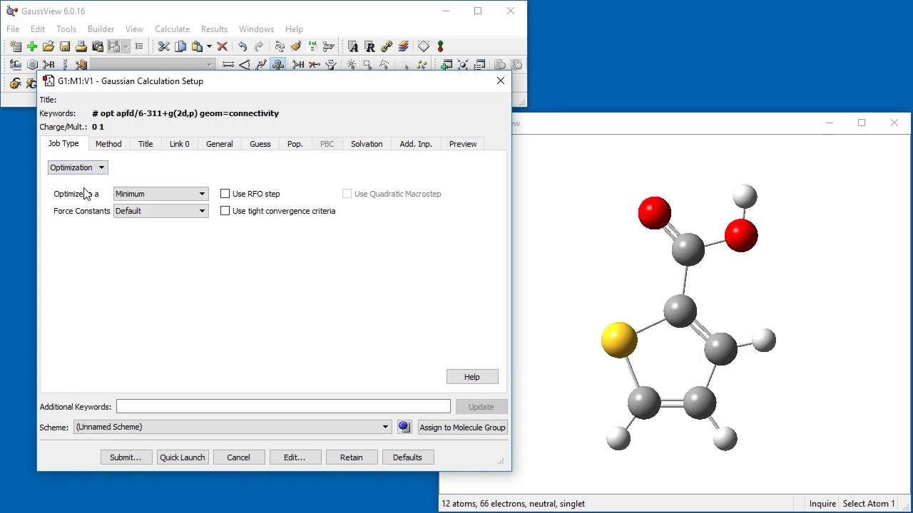
pyautogui.click(108, 145)
pyautogui.click(116, 209)
pyautogui.scroll(5, 116, 214)
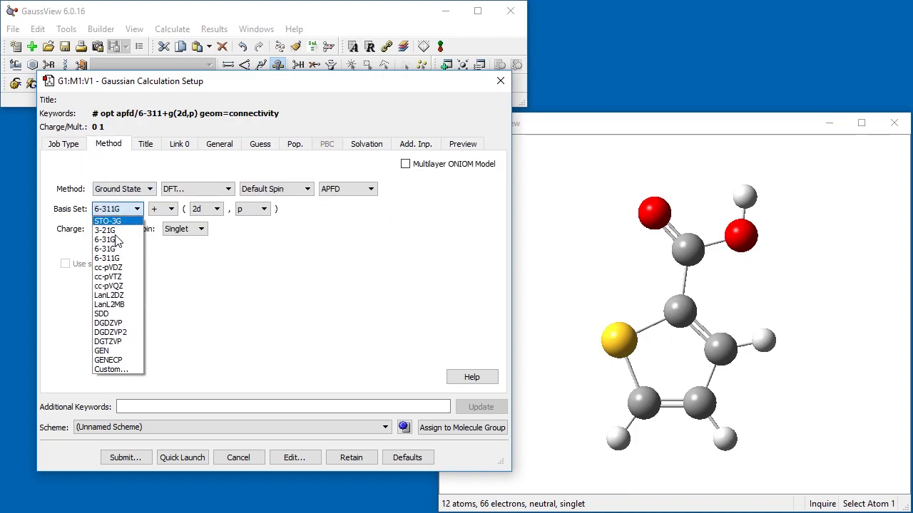
pyautogui.click(110, 239)
# Step: Remove diffuse functions, use d polarization on heavy atoms, none on hydrogens, giving 6-31G(d)
pyautogui.click(160, 209)
pyautogui.click(163, 220)
pyautogui.click(204, 209)
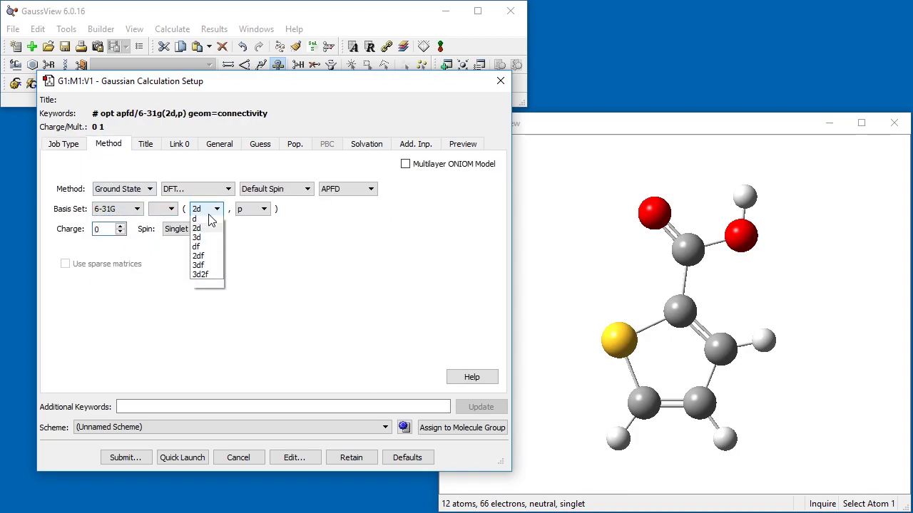
pyautogui.click(201, 229)
pyautogui.click(251, 209)
pyautogui.click(246, 222)
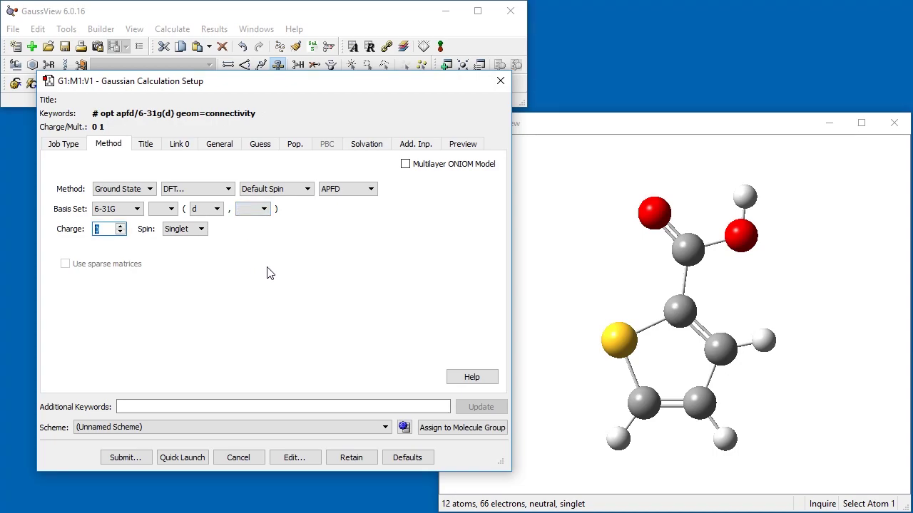
# Step: In the calculation schemes list, rename the unnamed scheme to 'Low Level Opt'
pyautogui.click(404, 427)
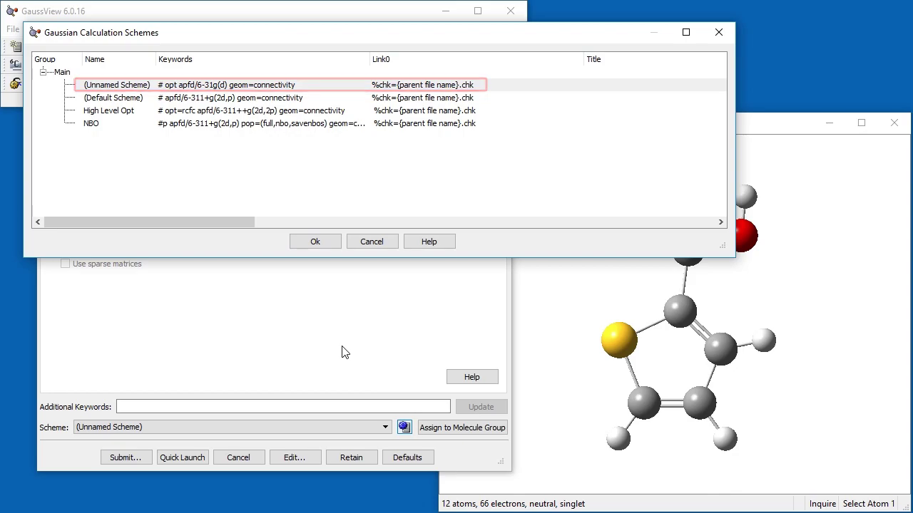
pyautogui.doubleClick(119, 85)
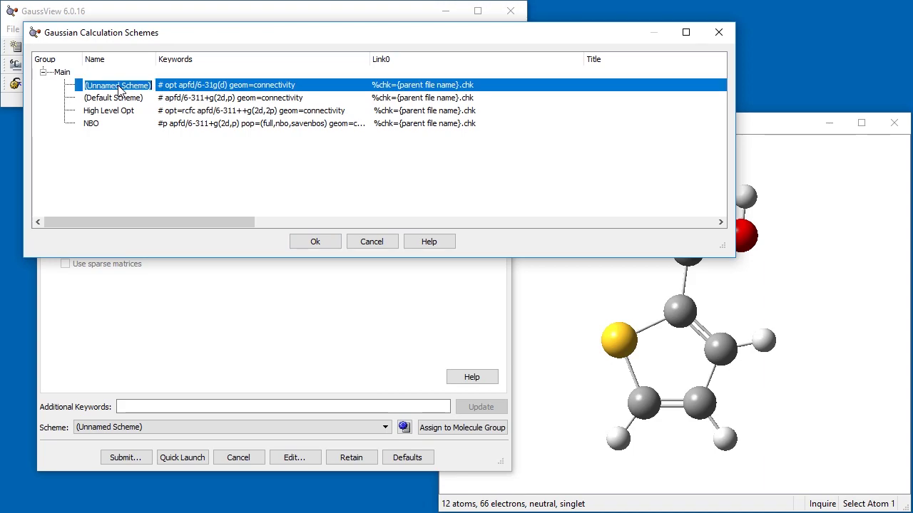
pyautogui.write('Low ')
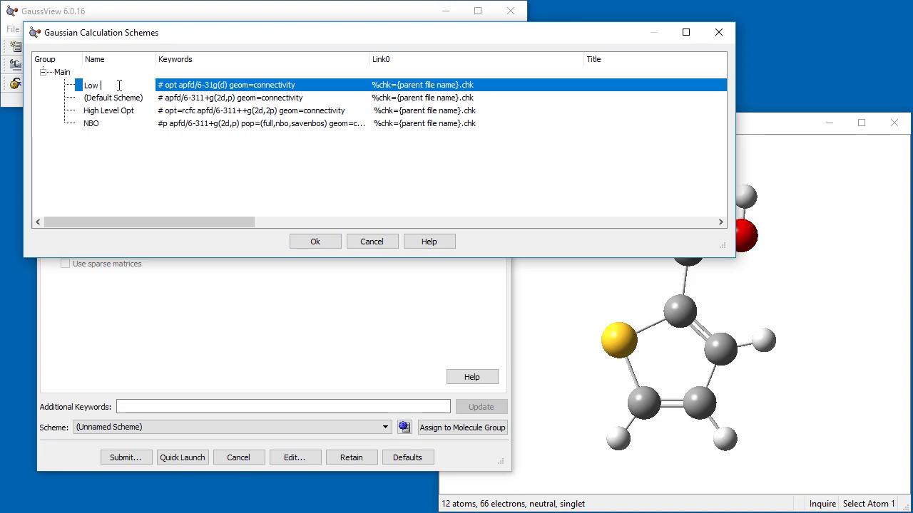
pyautogui.write('Level Opt')
pyautogui.press('Return')
pyautogui.click(238, 85)
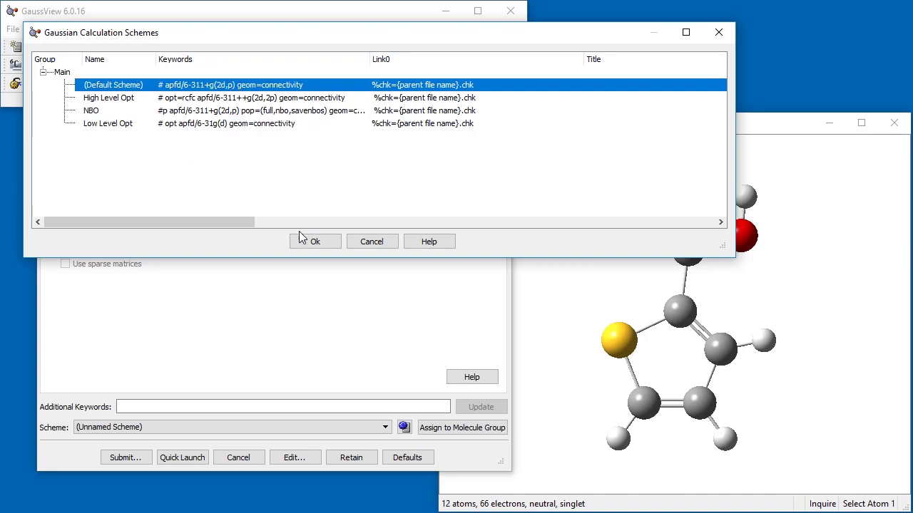
# Step: Close the scheme list and choose Low Level Opt from the Scheme dropdown
pyautogui.click(315, 241)
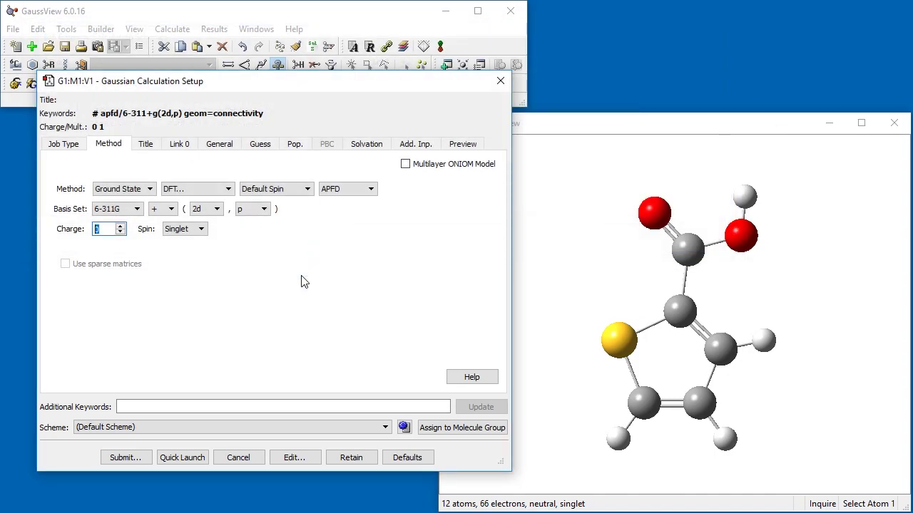
pyautogui.click(199, 428)
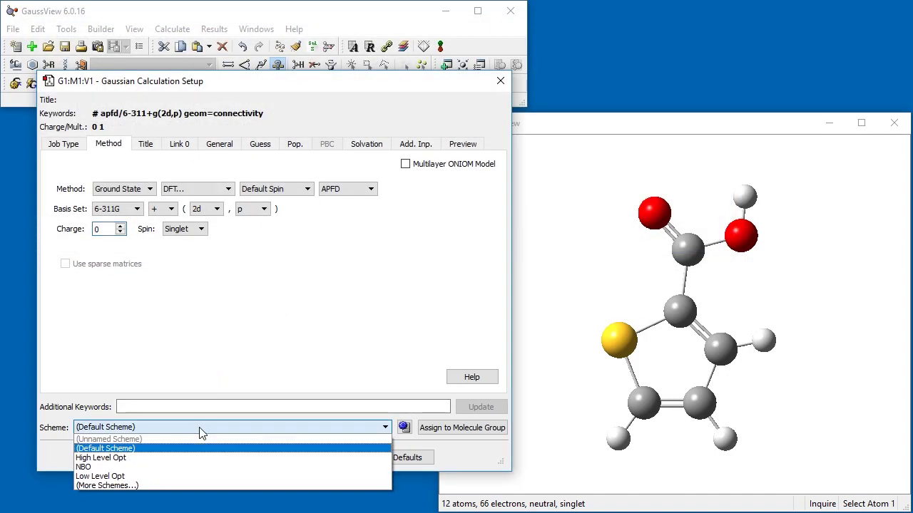
pyautogui.click(140, 476)
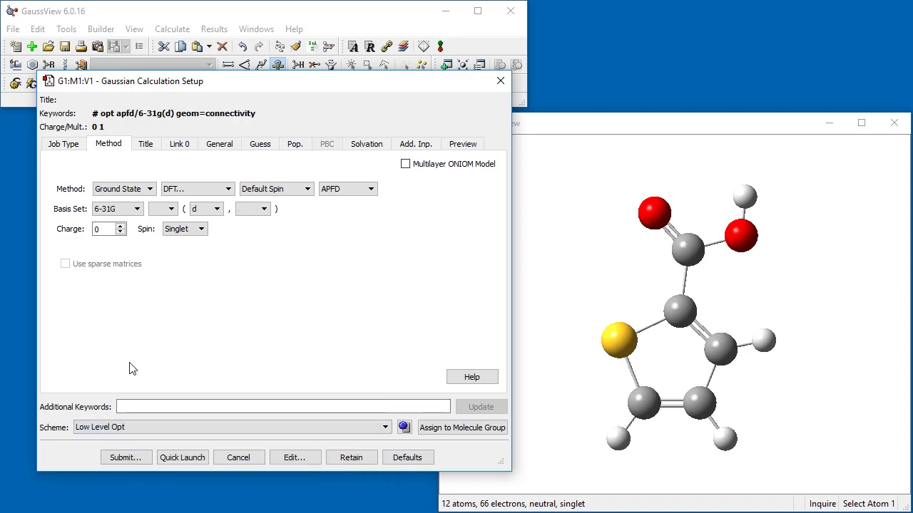
# Step: Reopen the calculation schemes list and bring up the actions for Low Level Opt
pyautogui.click(403, 428)
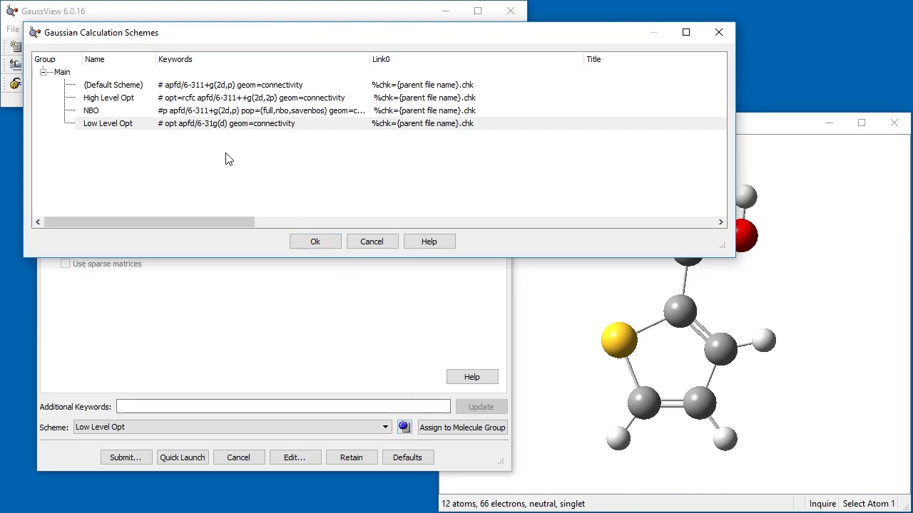
pyautogui.rightClick(204, 145)
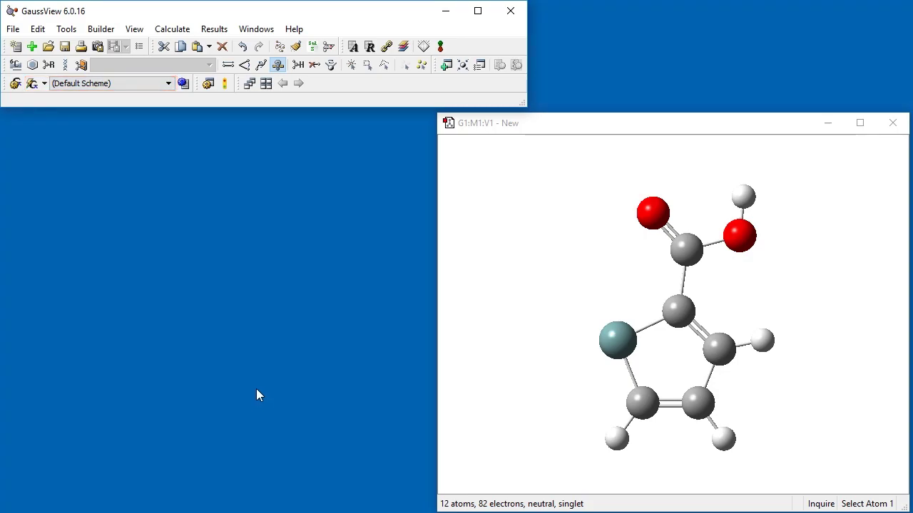
# Step: Select Low Level Opt in the toolbar Scheme box and show the Quick Launch output options
pyautogui.click(162, 85)
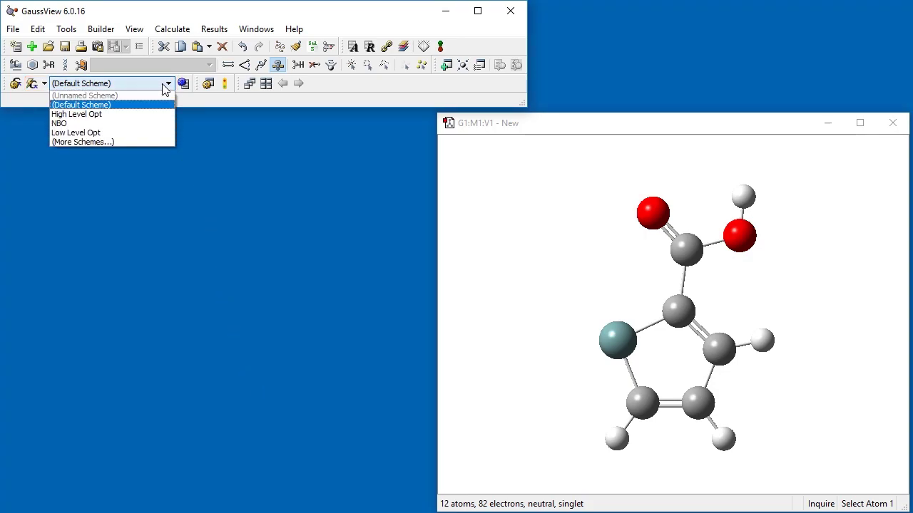
pyautogui.click(143, 130)
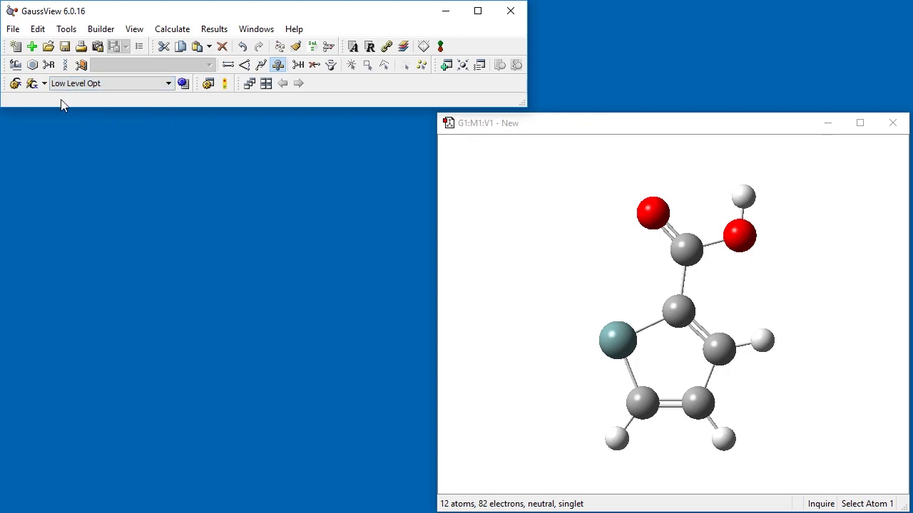
pyautogui.click(44, 84)
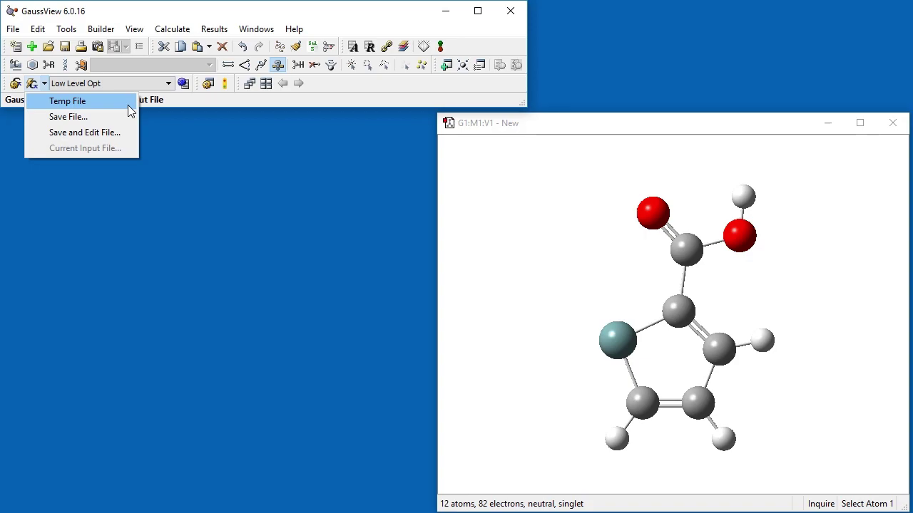
# Step: Quick-launch the Low Level Opt job to a Temp File
pyautogui.click(128, 105)
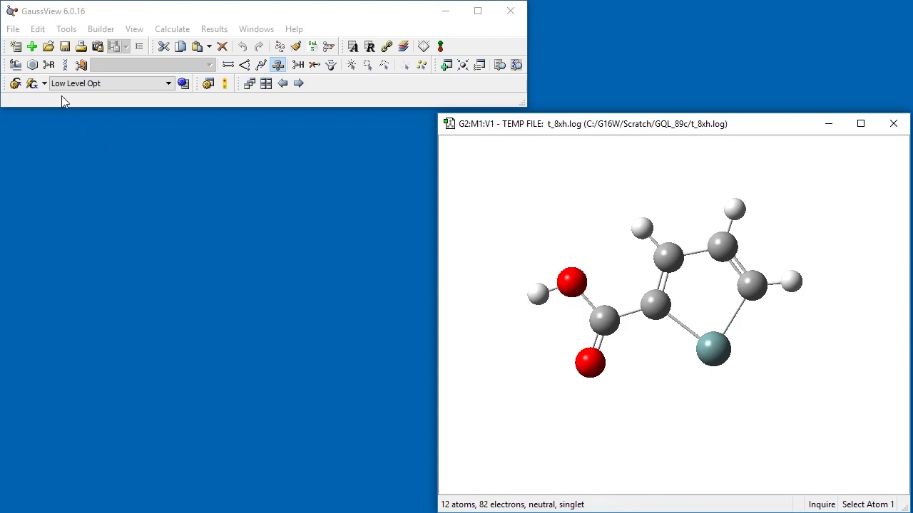
# Step: Save the temporary job files as Ge_Step_1 in C:\Gaussian\Project 2 via File > Save Temp Files
pyautogui.click(13, 28)
pyautogui.click(61, 176)
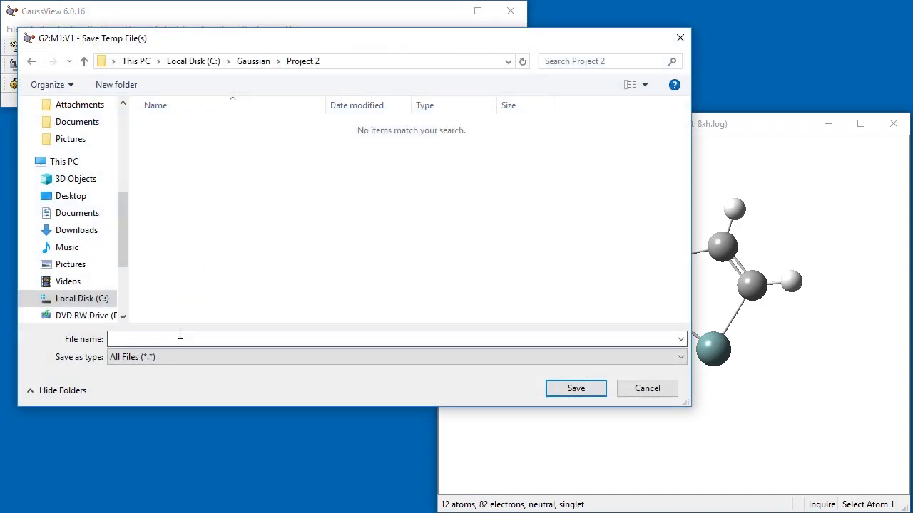
pyautogui.write('Ge_Step_1')
pyautogui.click(576, 389)
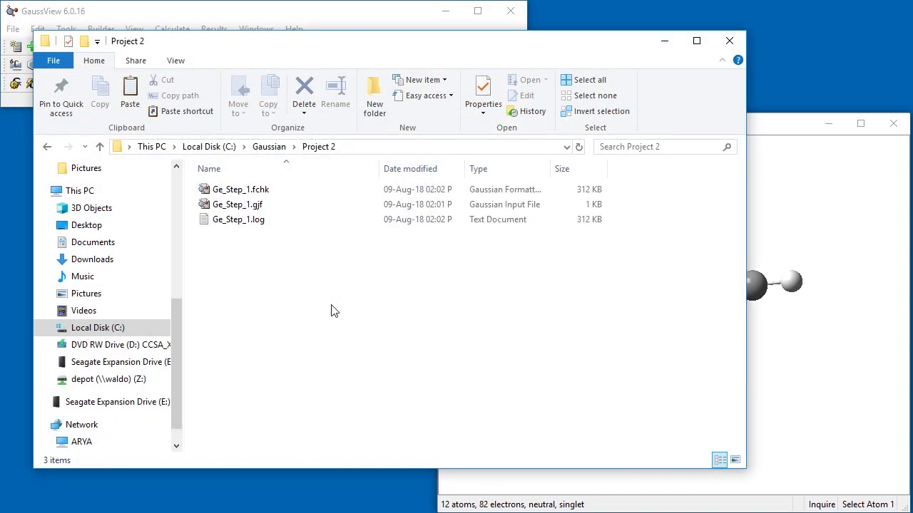